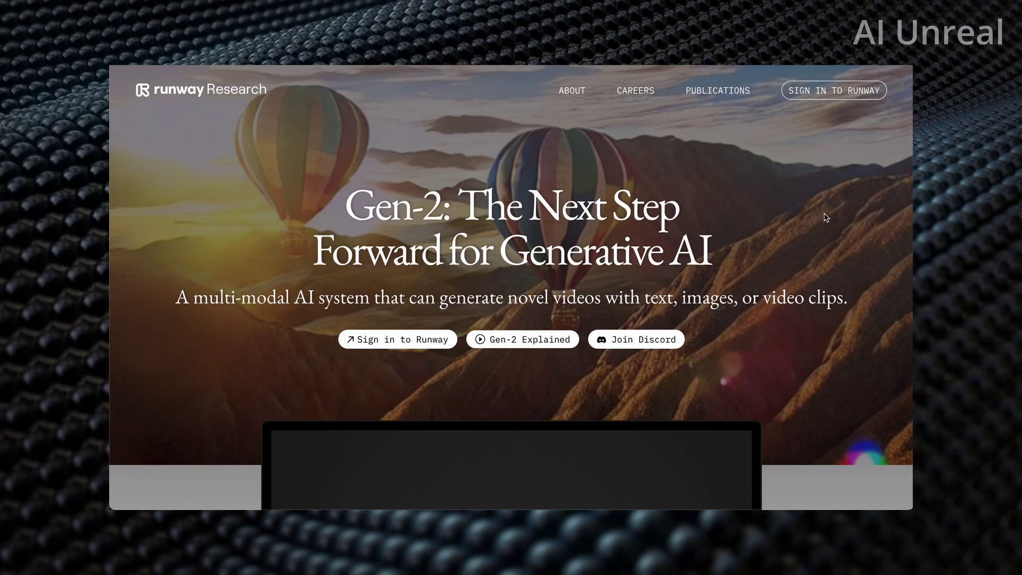
# - Scroll past the Gen-2 hero to the 'No lights. No camera. All action.' mountain drone section
pyautogui.scroll(-1, 826, 217)
pyautogui.scroll(-5, 826, 217)
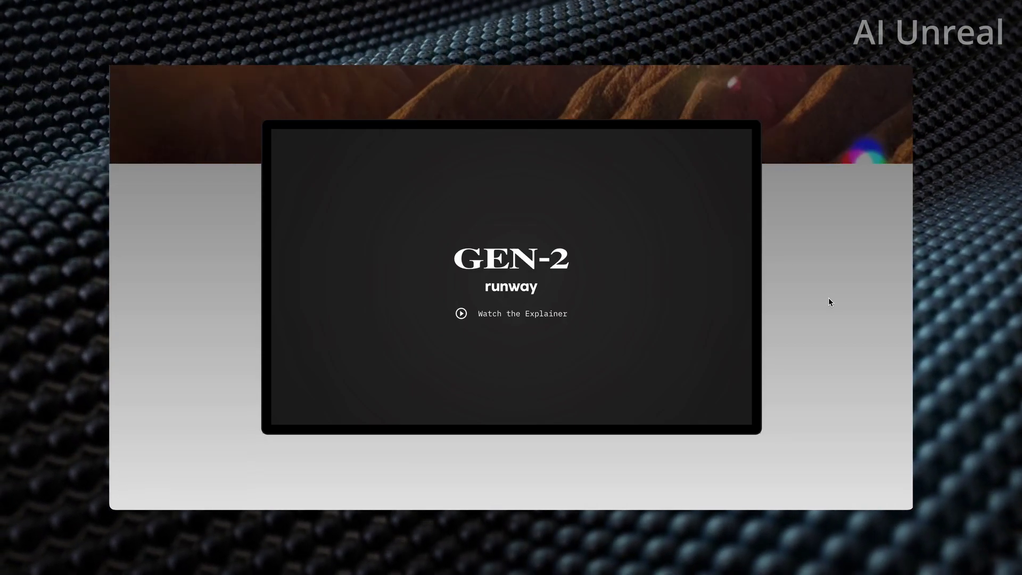
# - Scroll down to the Mode 02: Text + Image to Video example
pyautogui.scroll(-6, 828, 302)
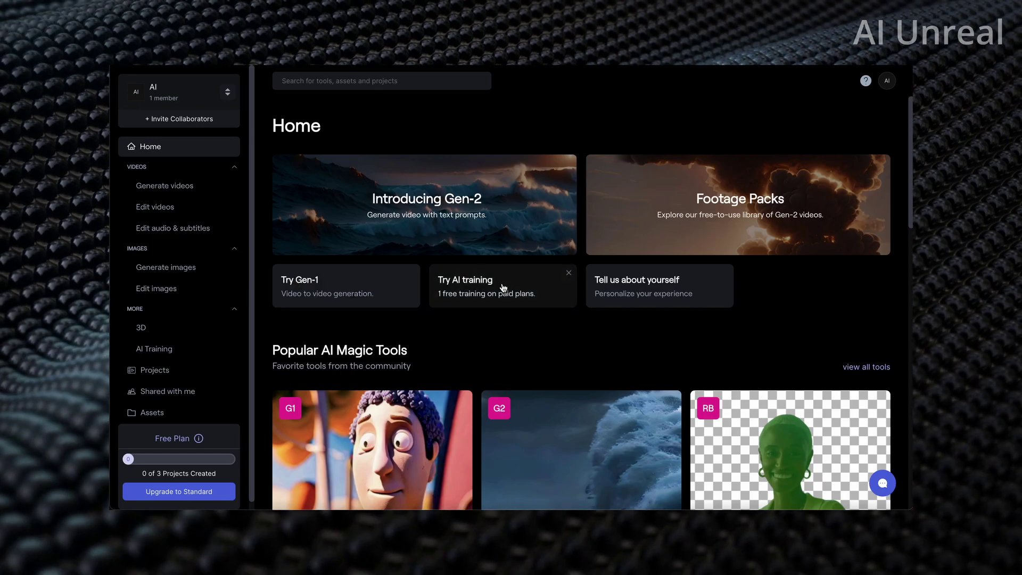
pyautogui.scroll(-3, 495, 282)
pyautogui.scroll(-1, 503, 287)
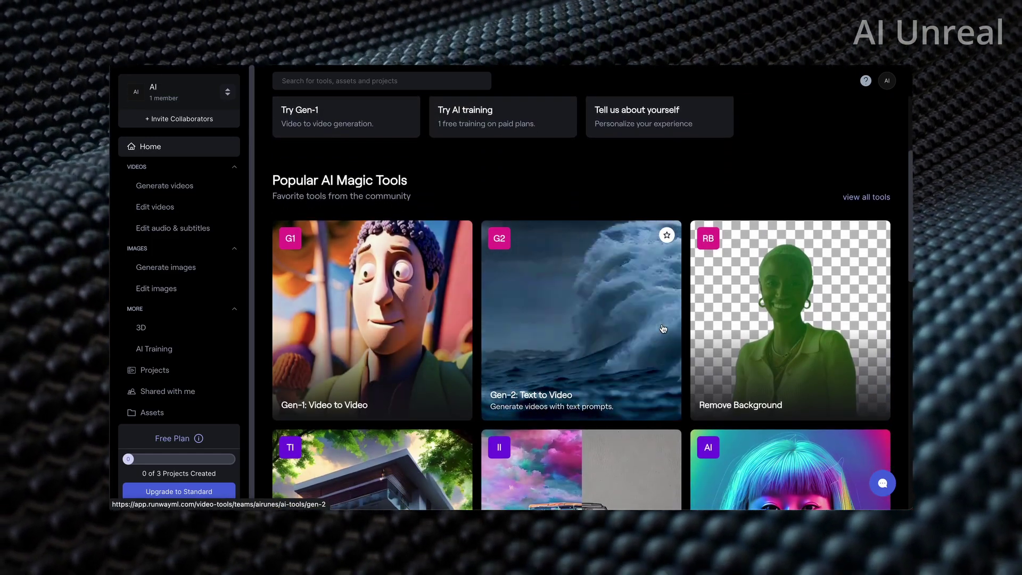
pyautogui.scroll(-4, 663, 328)
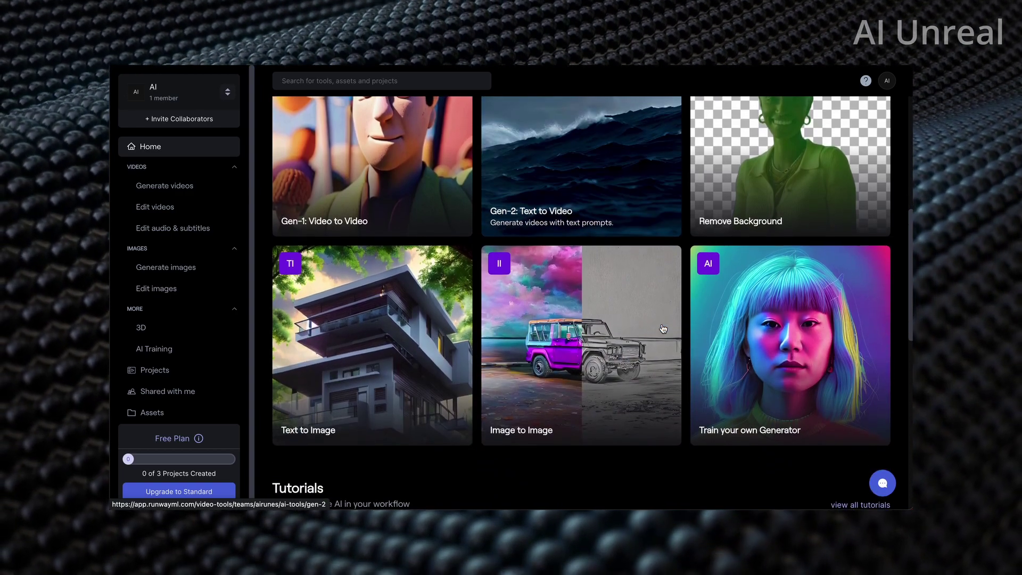
pyautogui.scroll(-6, 662, 328)
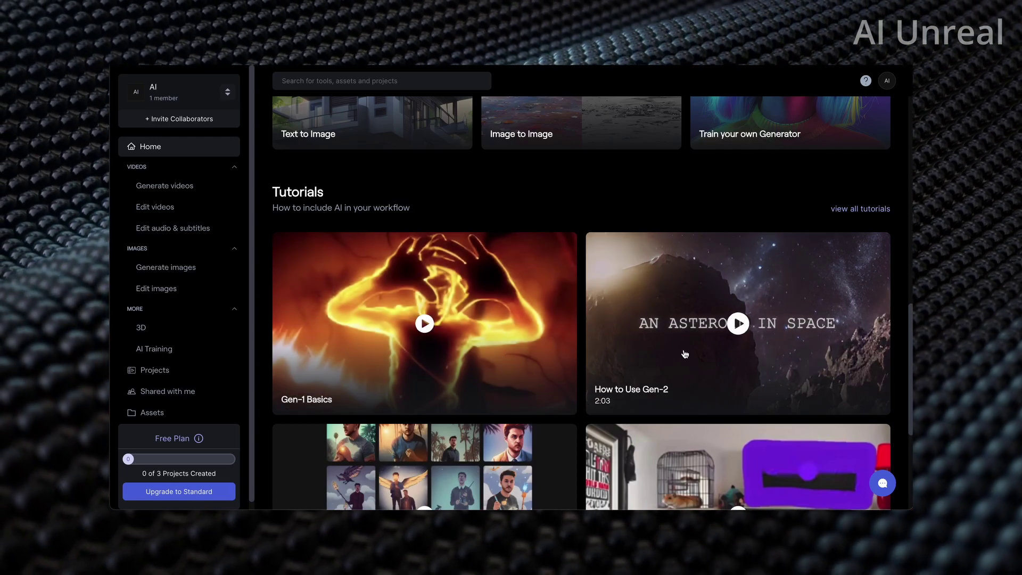
pyautogui.scroll(-3, 685, 354)
pyautogui.scroll(10, 685, 354)
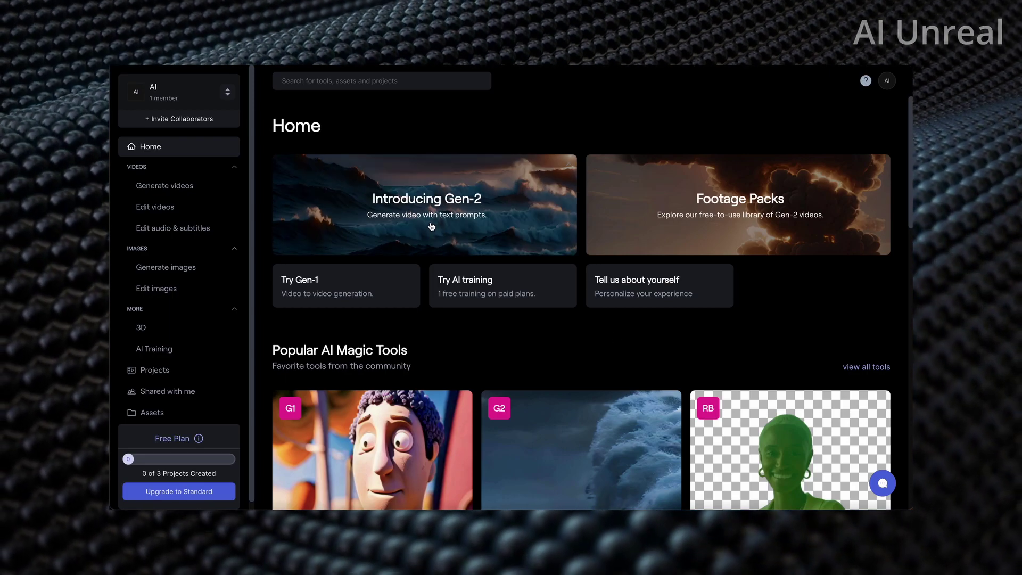
# - Open Gen-2 Text to Video from the Introducing Gen-2 banner and browse its inspiration gallery
pyautogui.click(431, 227)
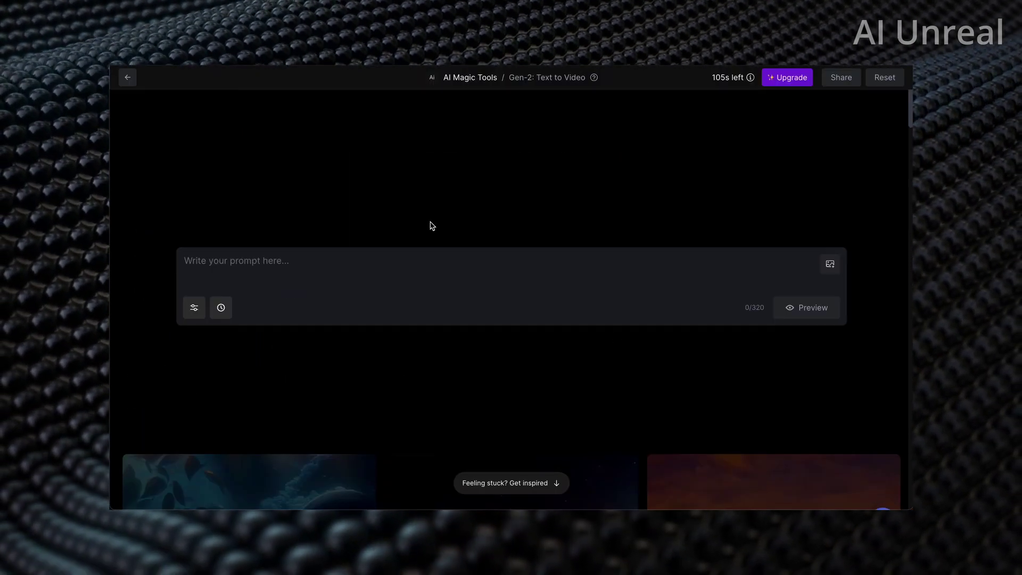
pyautogui.scroll(-5, 412, 264)
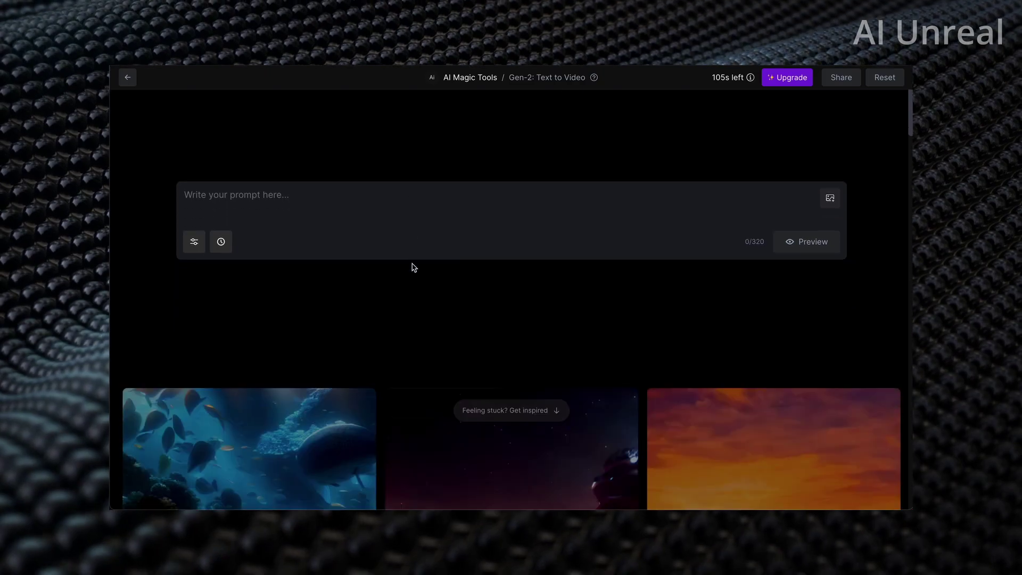
pyautogui.scroll(-1, 413, 268)
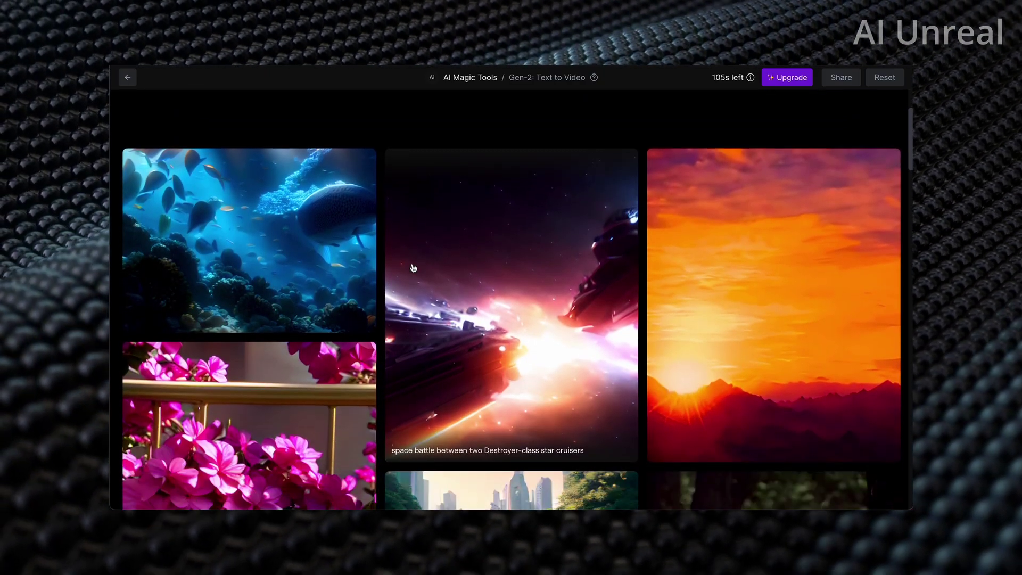
pyautogui.scroll(-8, 413, 267)
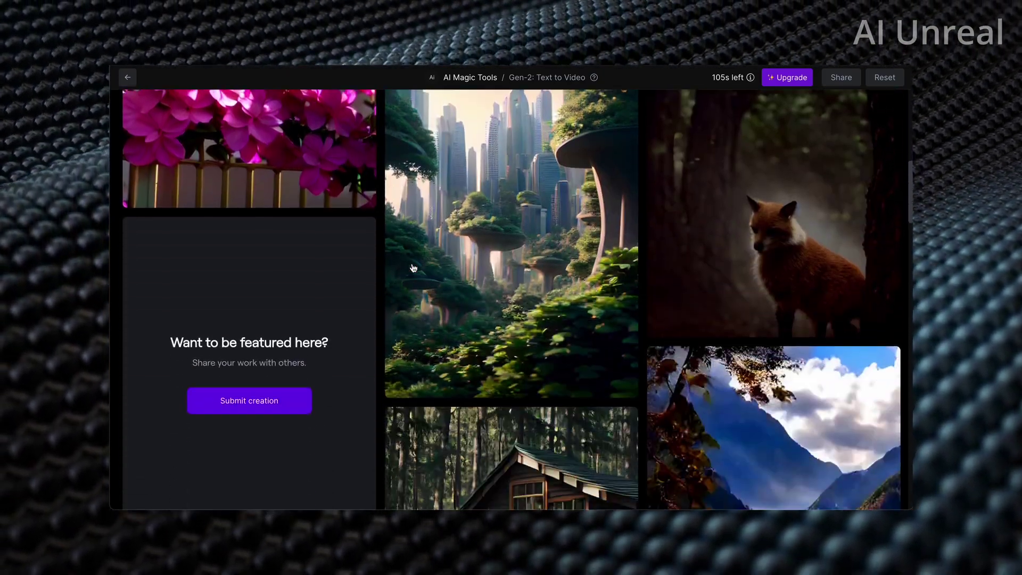
pyautogui.scroll(-5, 413, 267)
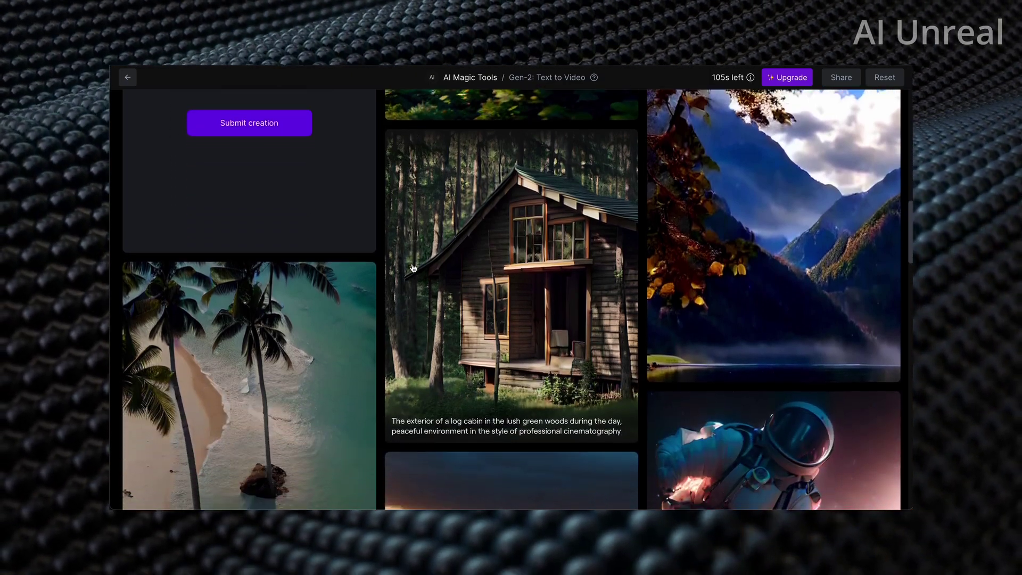
pyautogui.scroll(-6, 413, 268)
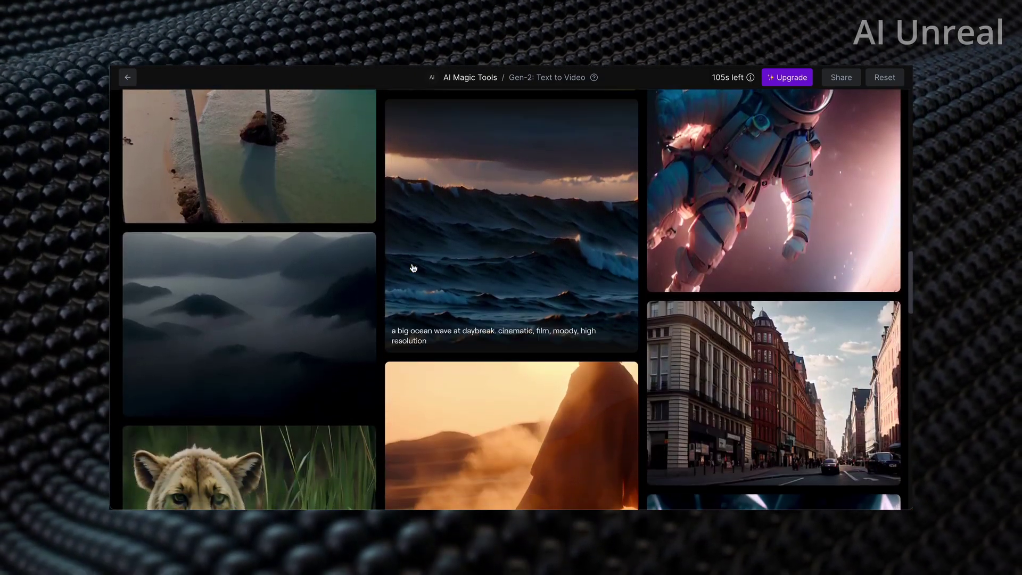
pyautogui.scroll(-2, 413, 268)
pyautogui.scroll(-2, 413, 268)
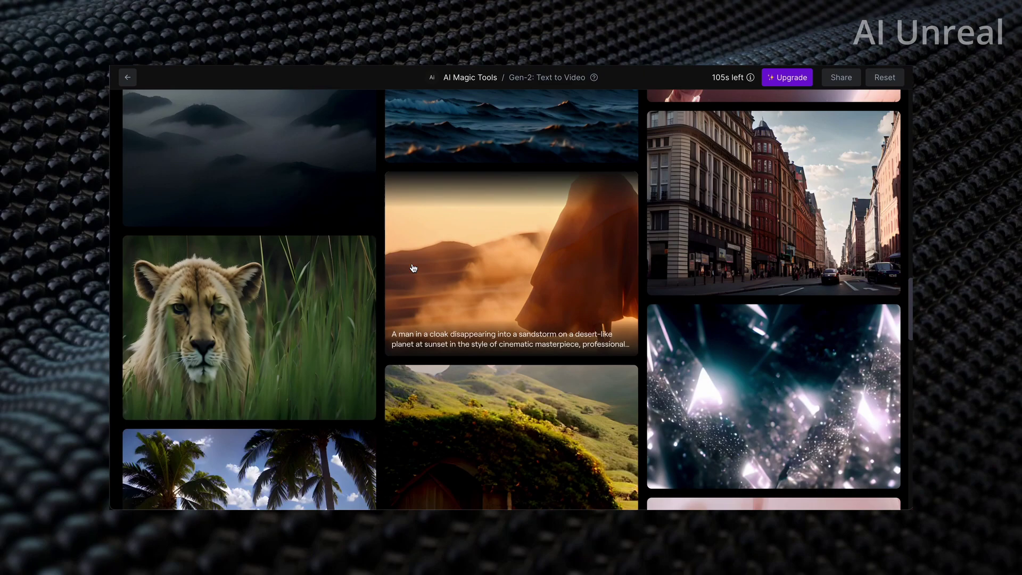
pyautogui.scroll(-3, 413, 267)
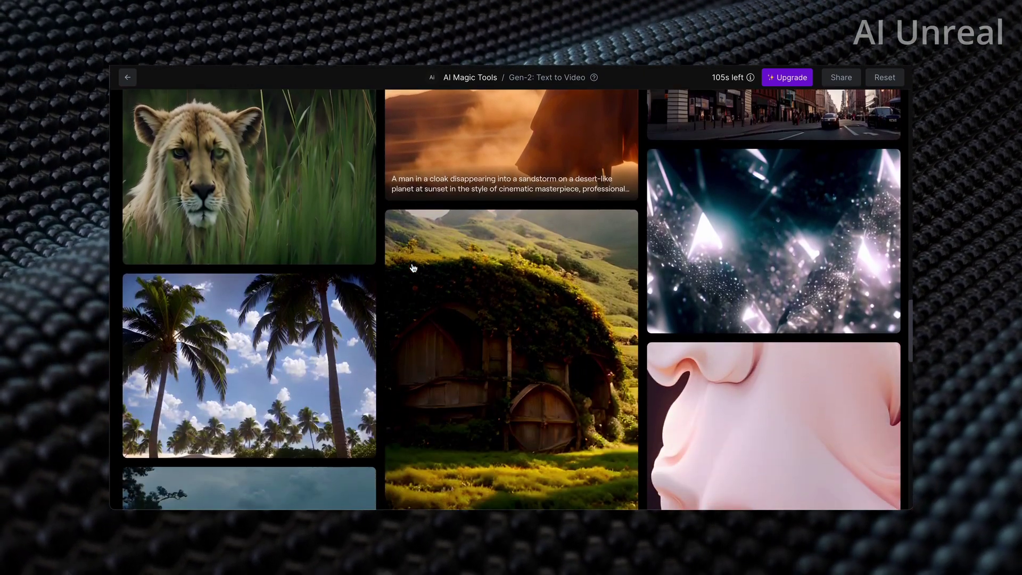
pyautogui.scroll(-8, 413, 268)
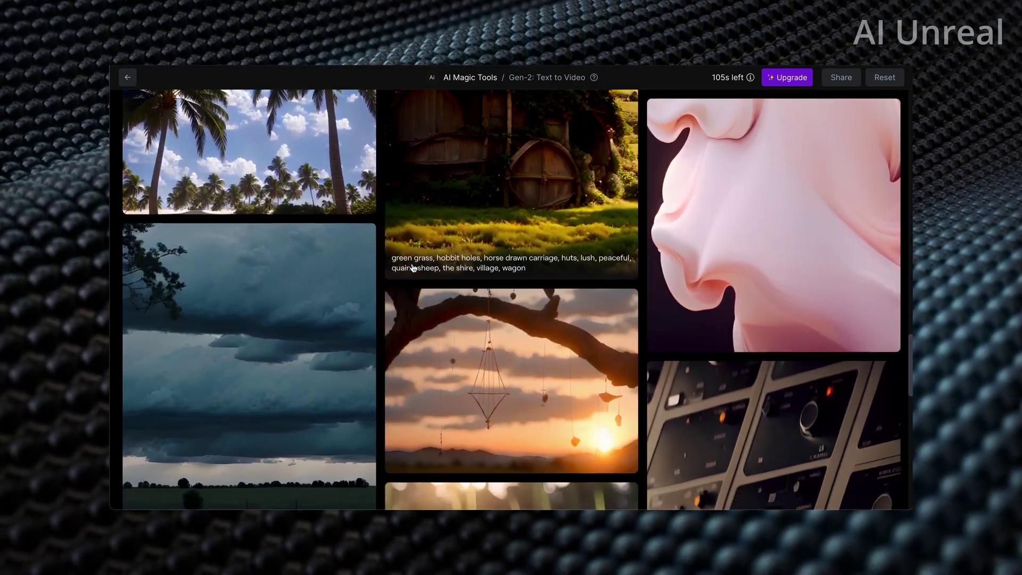
pyautogui.scroll(-1, 413, 268)
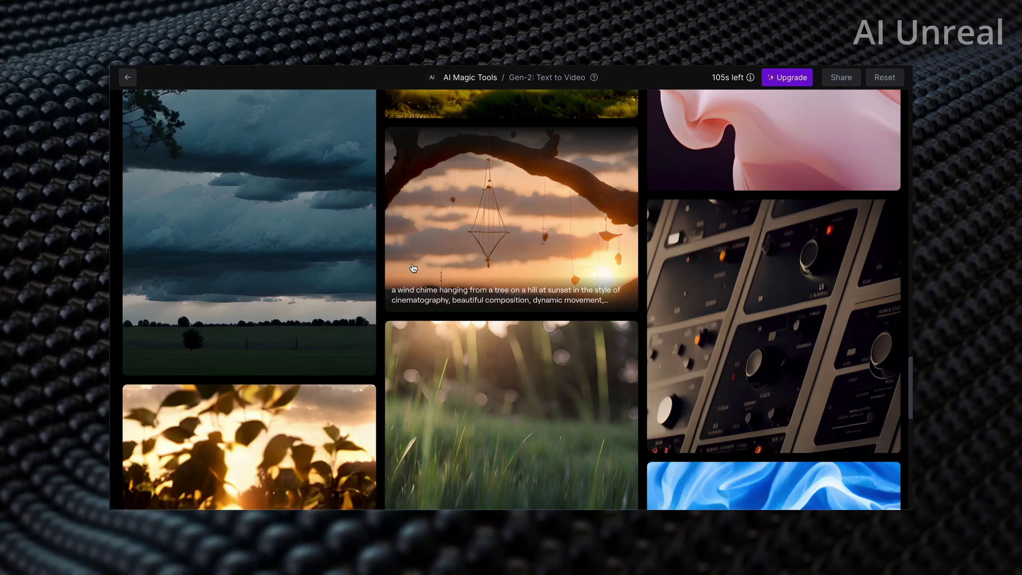
pyautogui.scroll(-9, 413, 268)
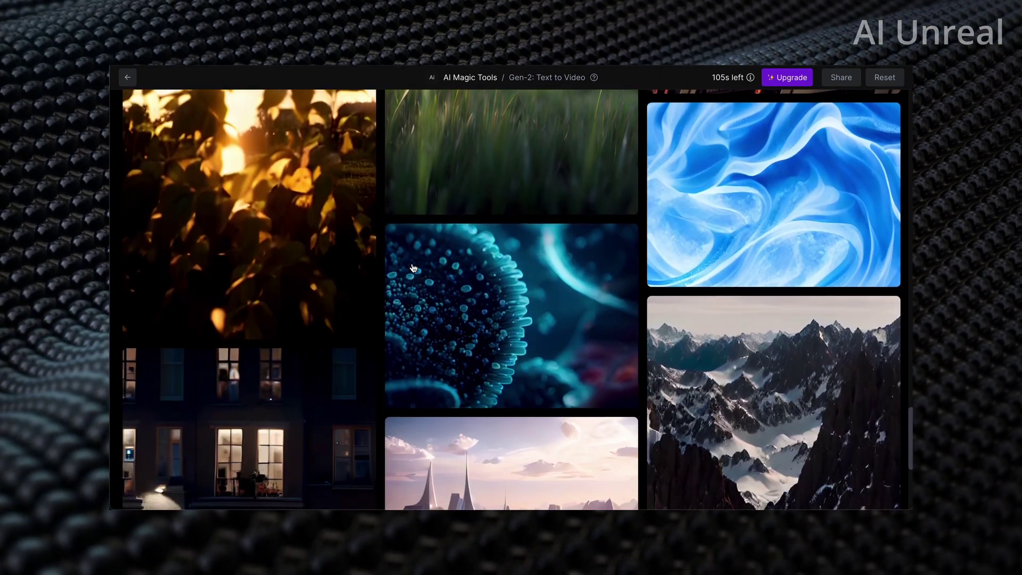
pyautogui.scroll(-5, 413, 268)
pyautogui.scroll(-1, 413, 268)
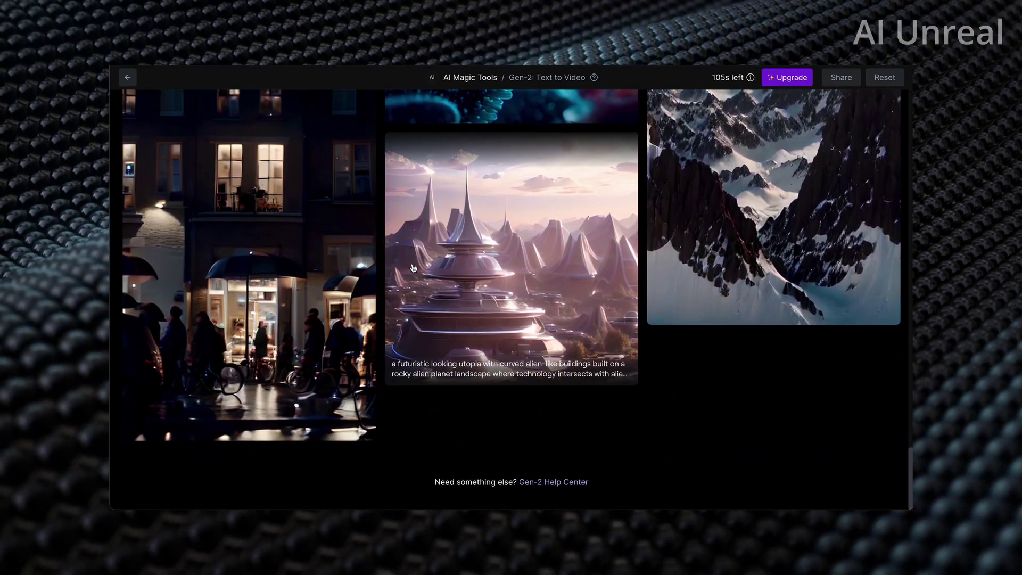
pyautogui.scroll(20, 413, 268)
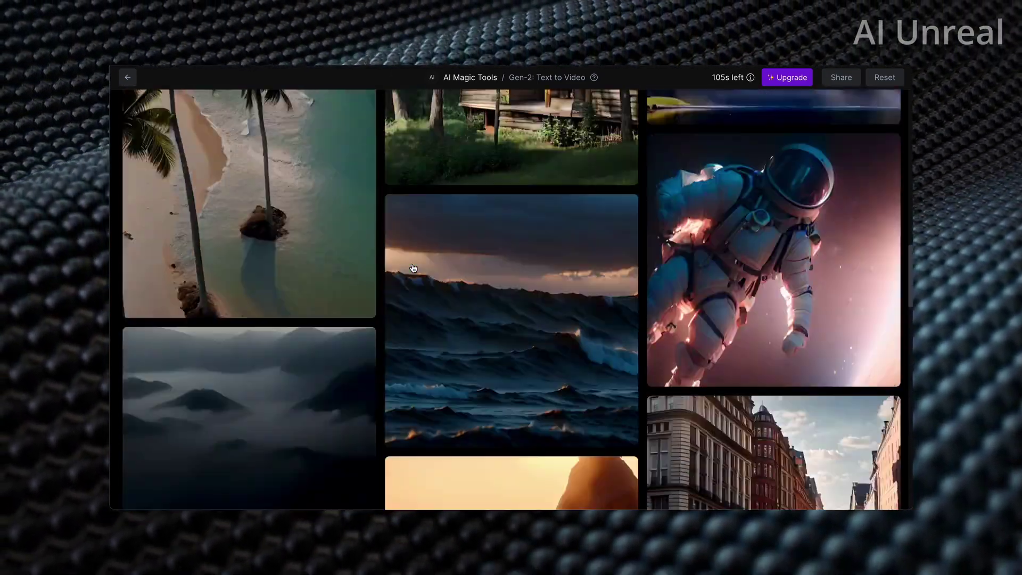
pyautogui.scroll(10, 413, 268)
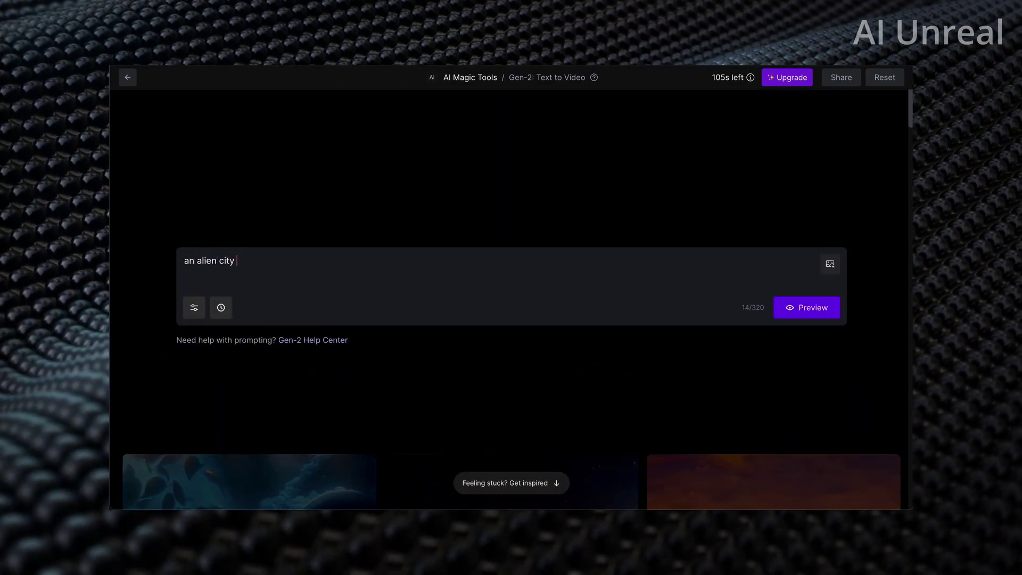
# - Complete the prompt 'an alien city in the future with flying cars and advanced military vehicles'
pyautogui.write('in the fu')
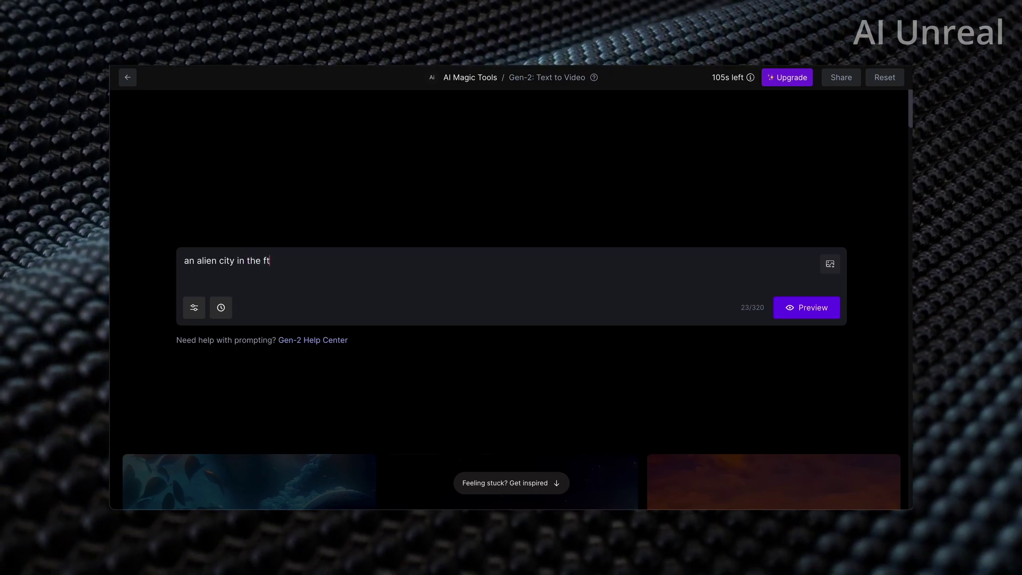
pyautogui.write('t')
pyautogui.press('BackSpace')
pyautogui.write('uture with ')
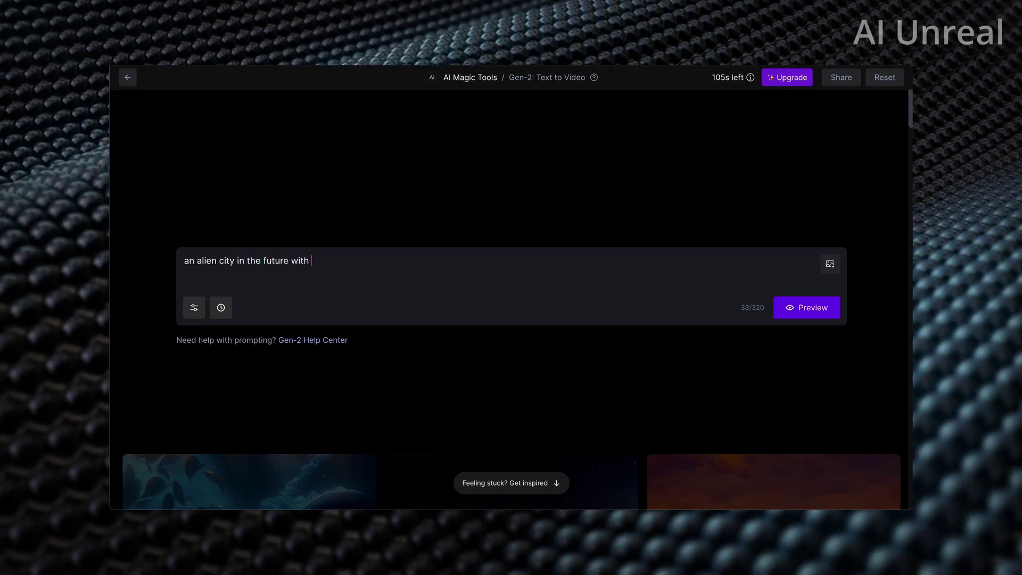
pyautogui.write('flying cars a')
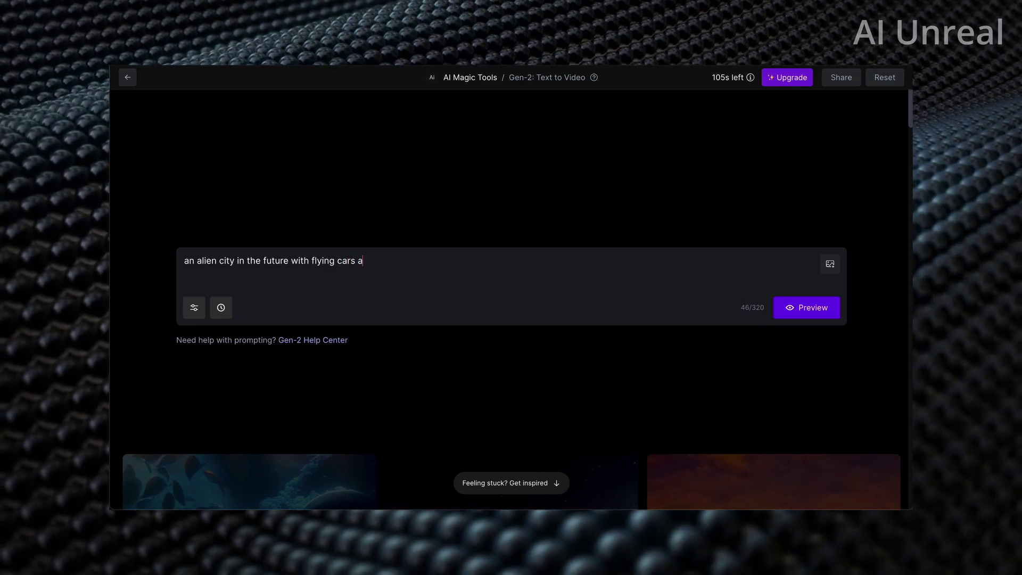
pyautogui.write('nd advanced')
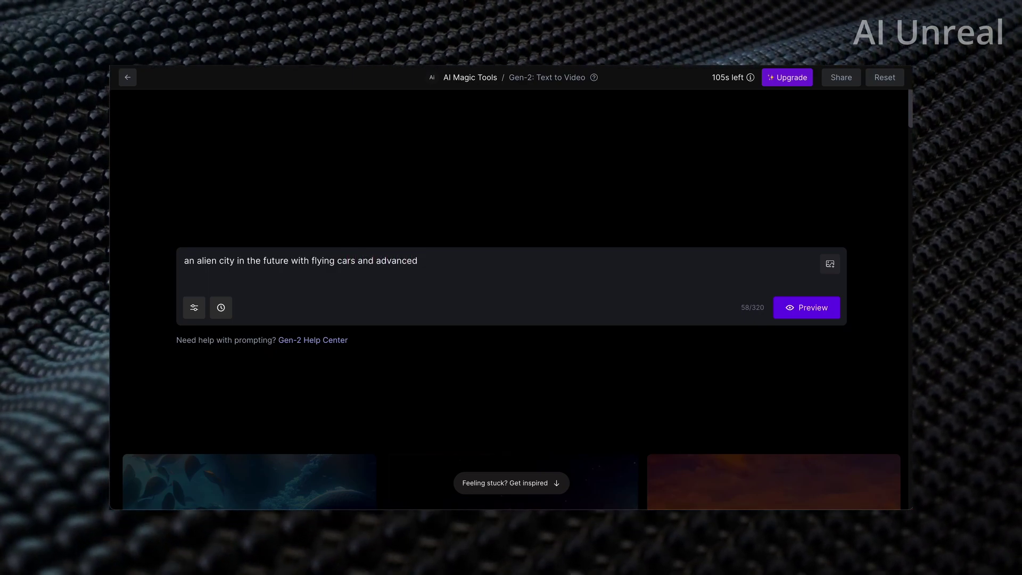
pyautogui.write(' m')
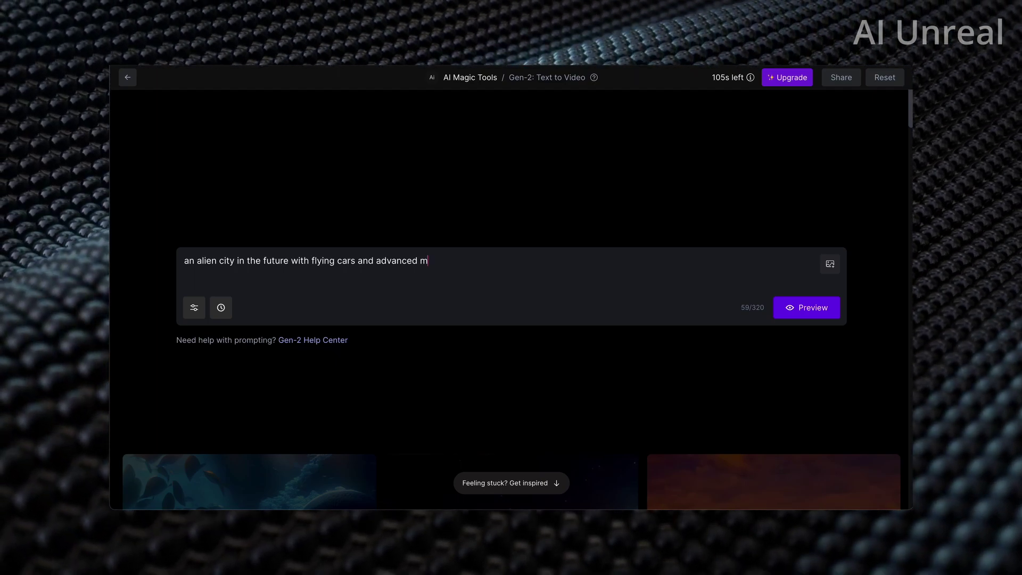
pyautogui.write('ilitary ')
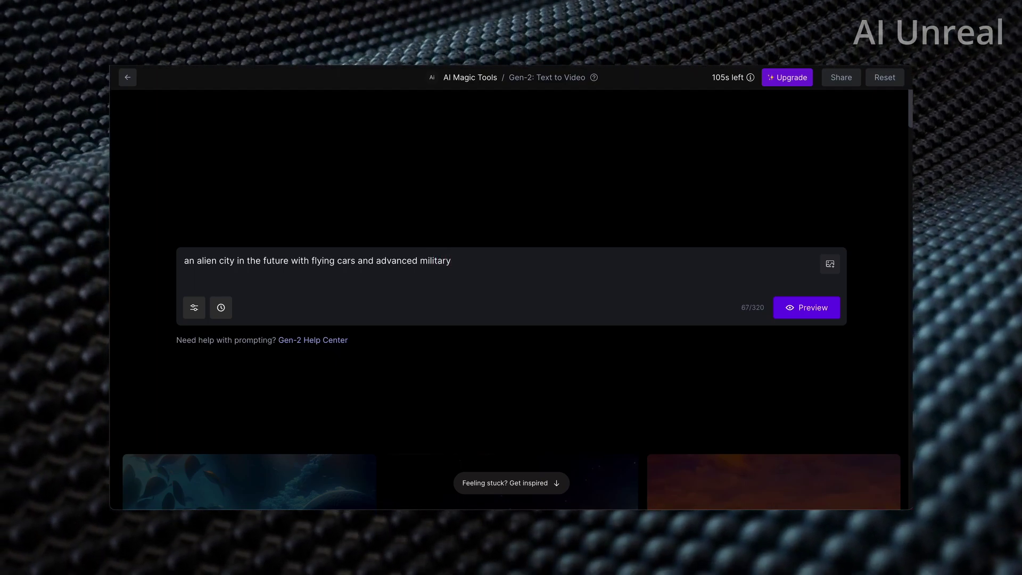
pyautogui.write('vehicles')
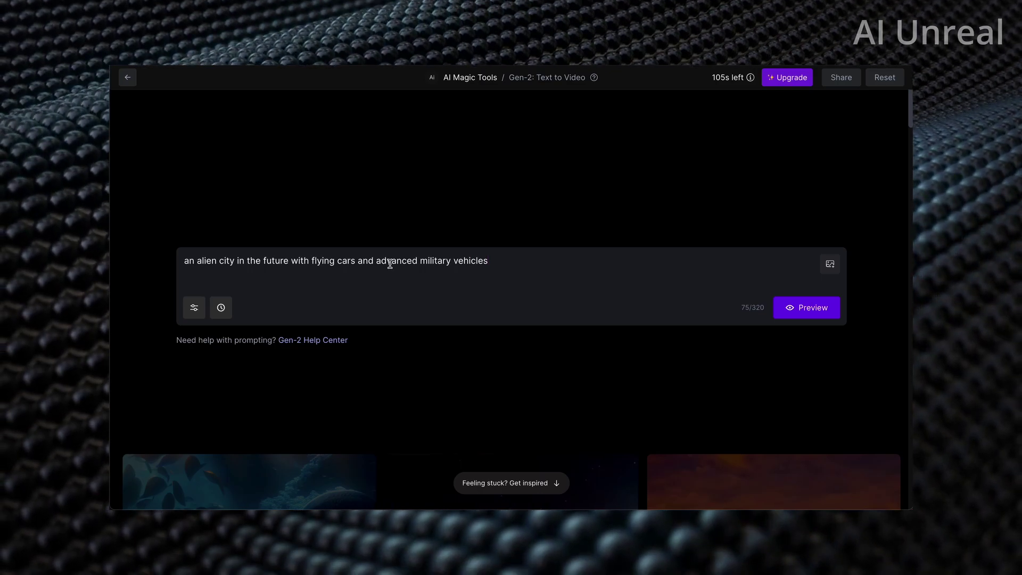
pyautogui.click(194, 308)
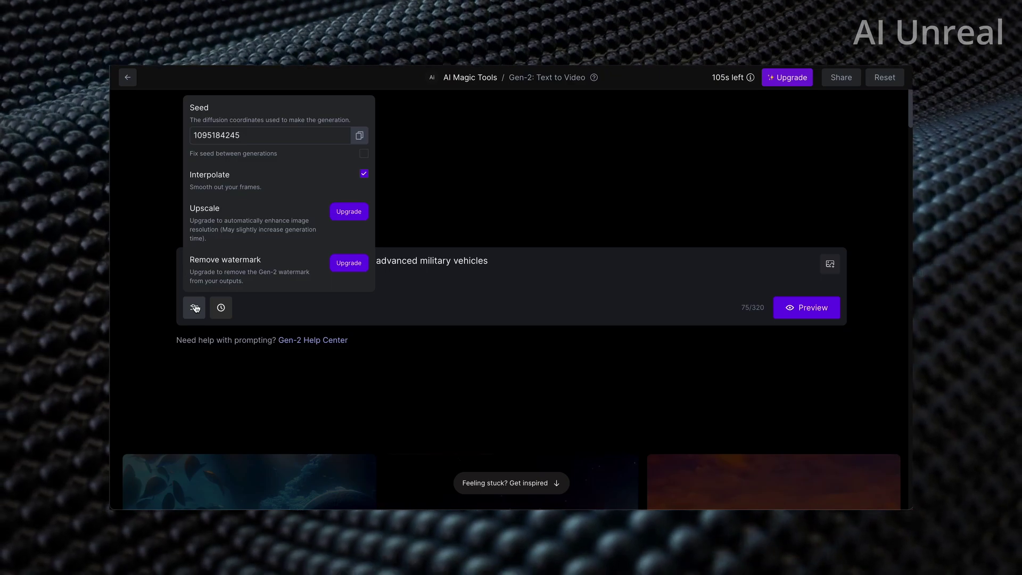
pyautogui.click(195, 309)
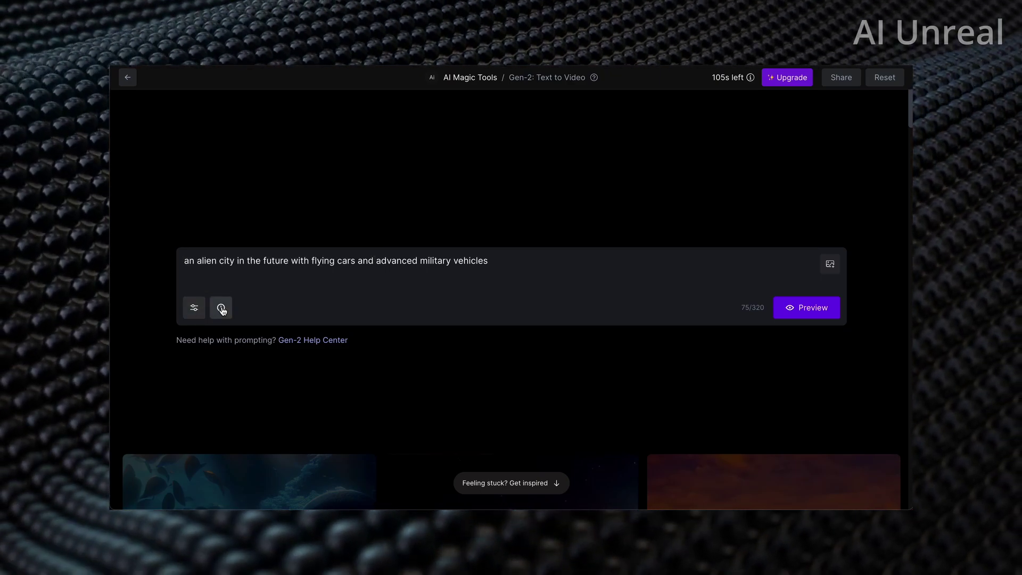
# - Generate four preview images for the alien city prompt and look them over
pyautogui.click(791, 308)
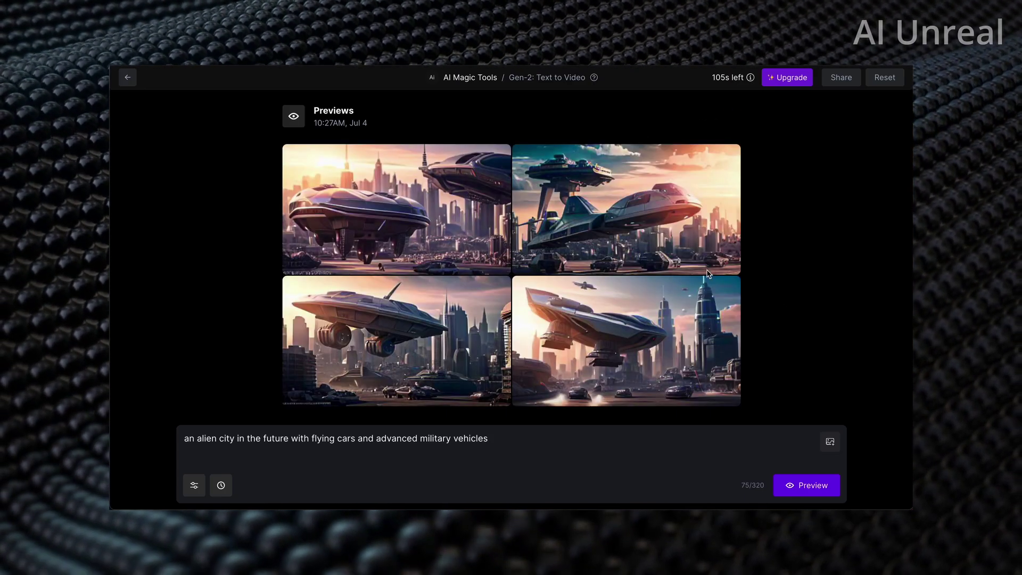
pyautogui.moveTo(612, 223)
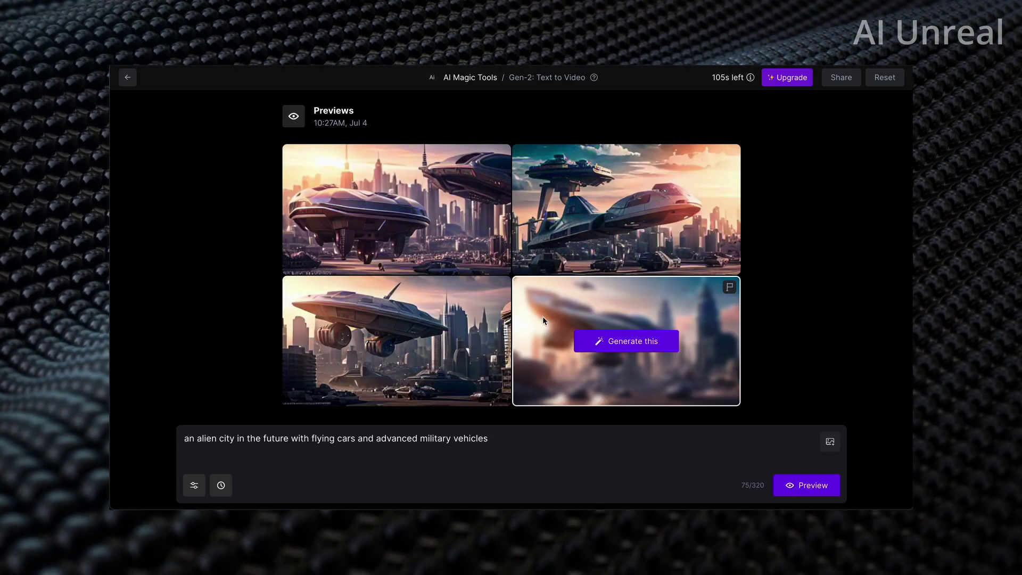
pyautogui.moveTo(434, 232)
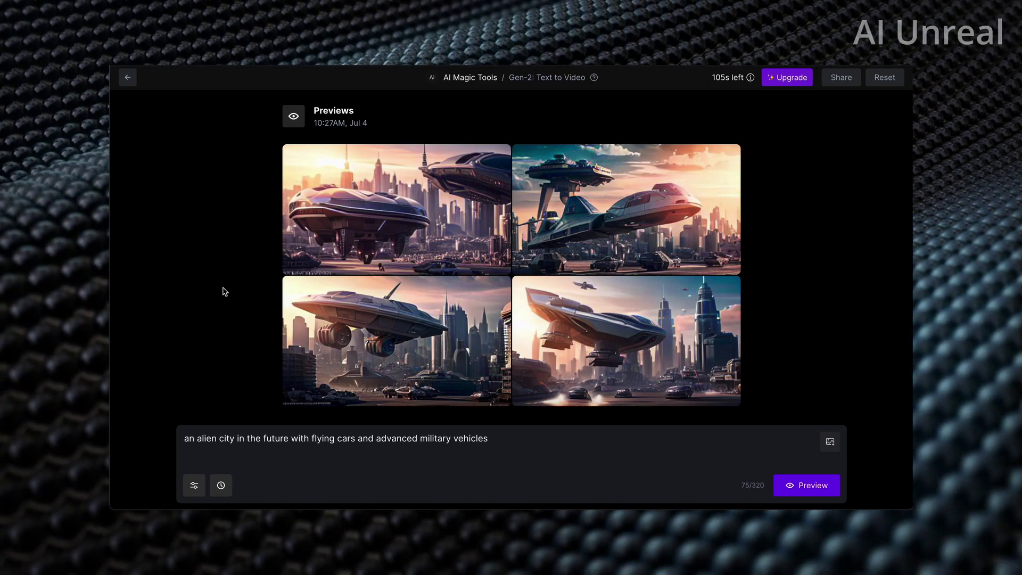
pyautogui.moveTo(585, 259)
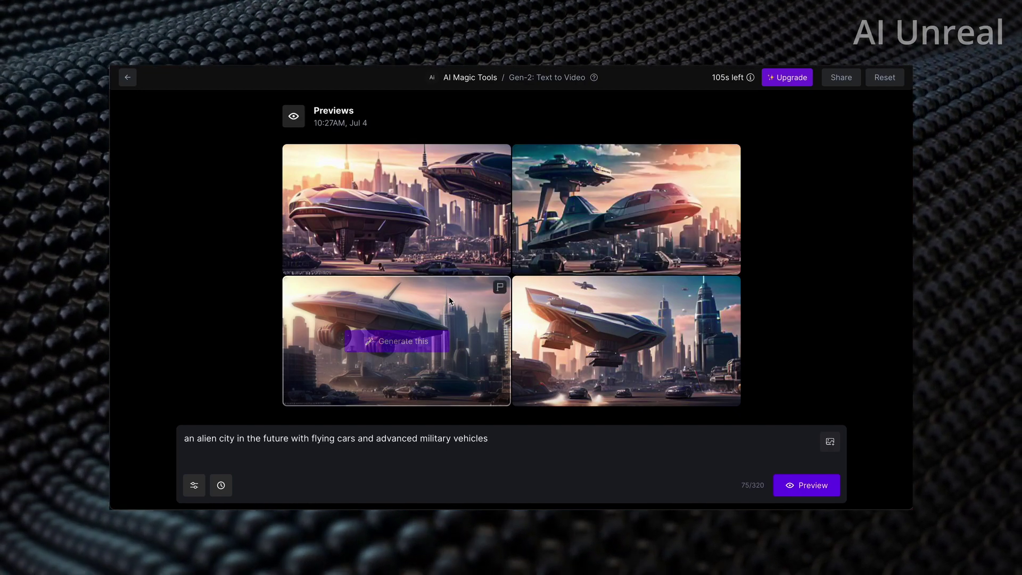
pyautogui.moveTo(596, 358)
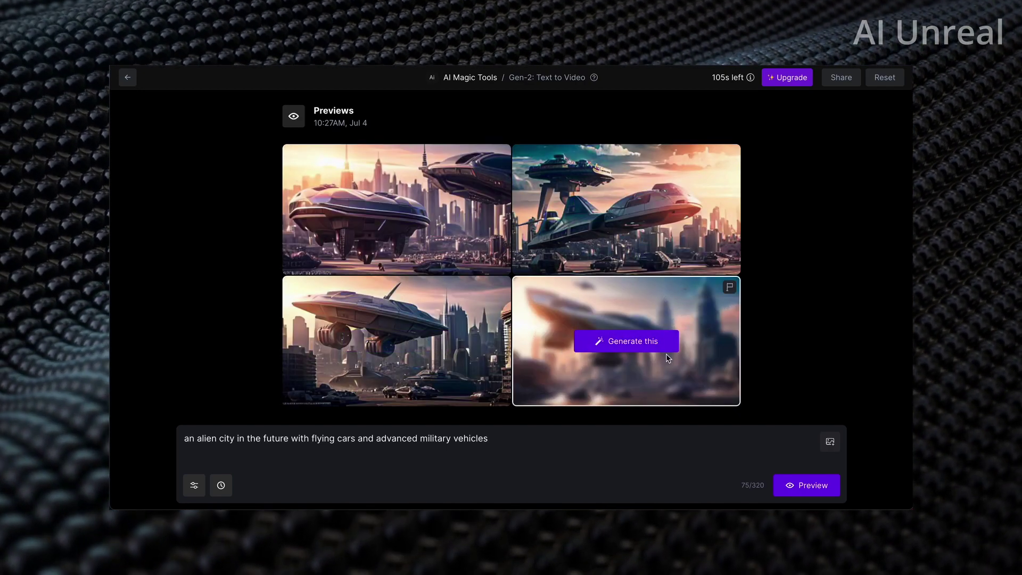
# - Generate a 4-second Gen-2 video from the top-right ships-over-city preview
pyautogui.moveTo(663, 219)
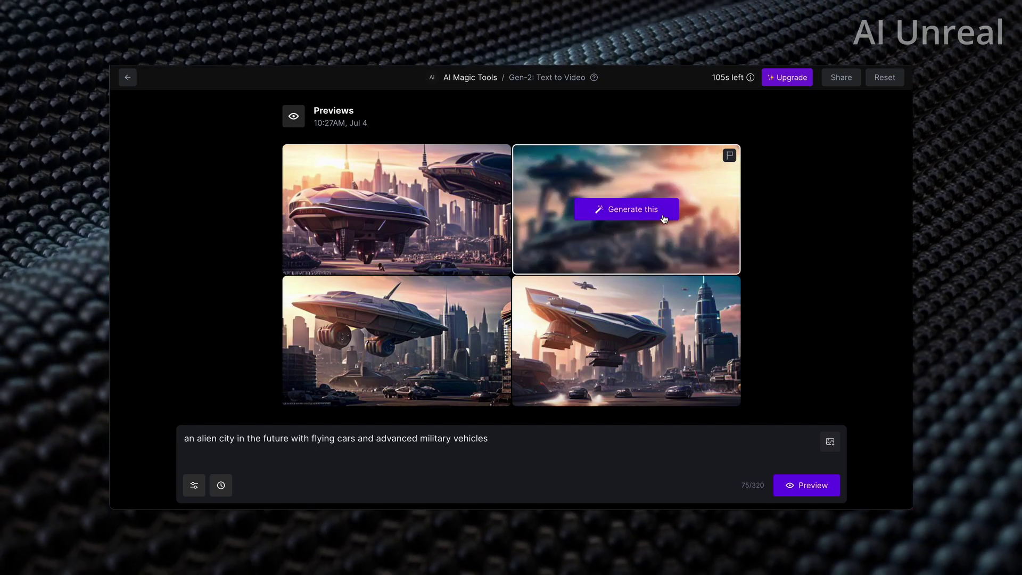
pyautogui.click(645, 215)
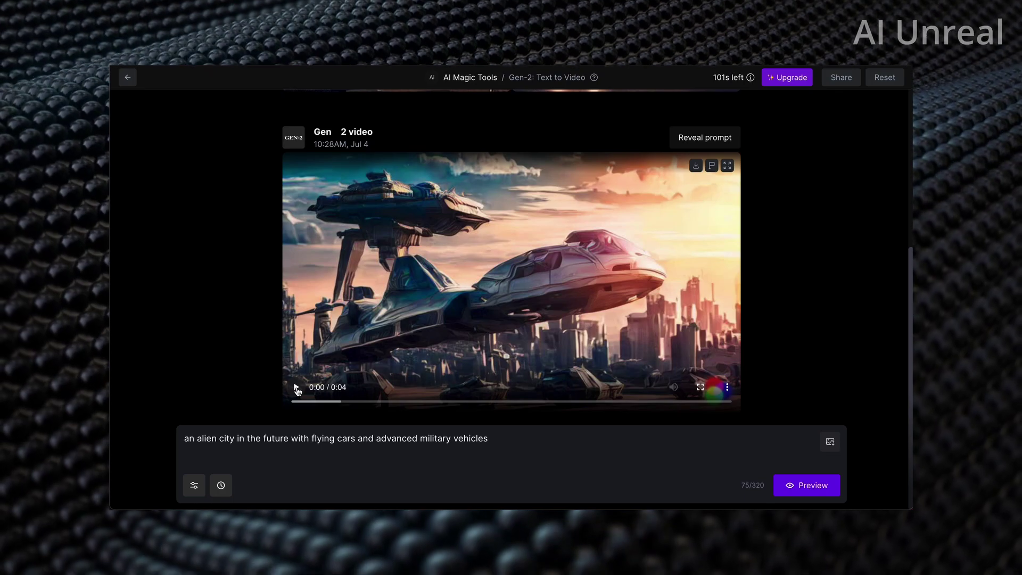
# - Play the 4-second alien city clip, replay it once, then scroll down slightly
pyautogui.click(296, 388)
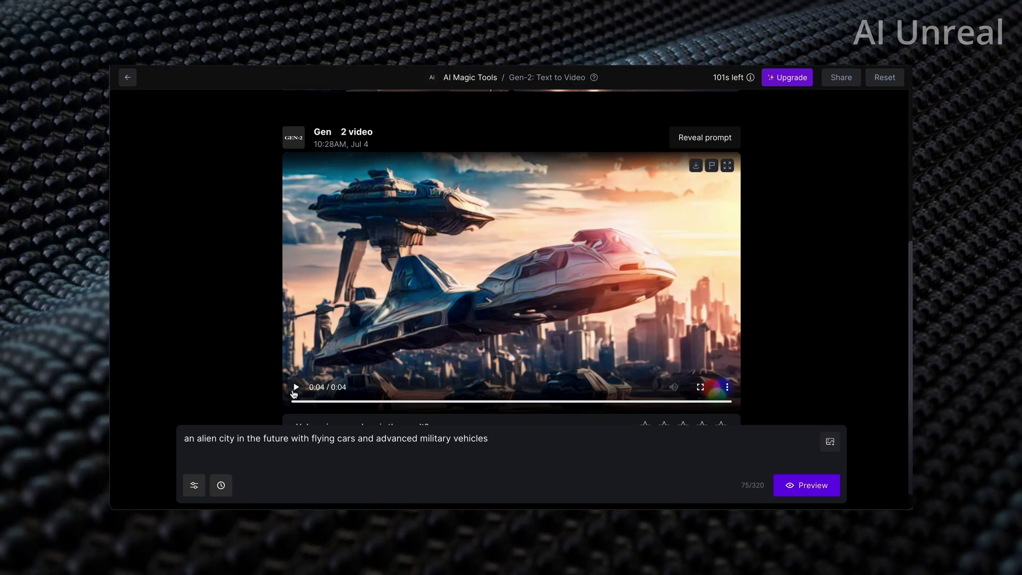
pyautogui.click(294, 392)
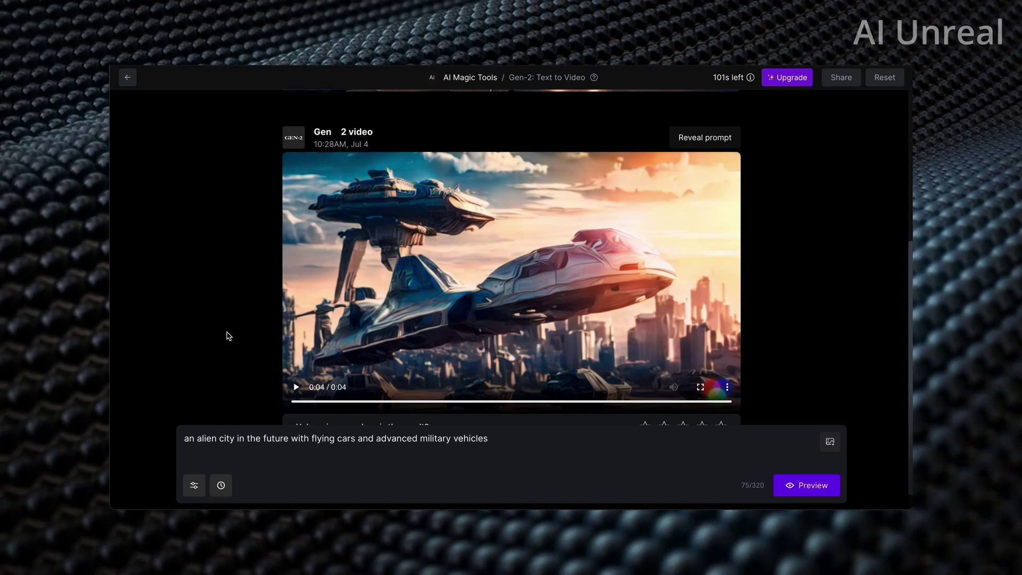
pyautogui.scroll(-1, 228, 336)
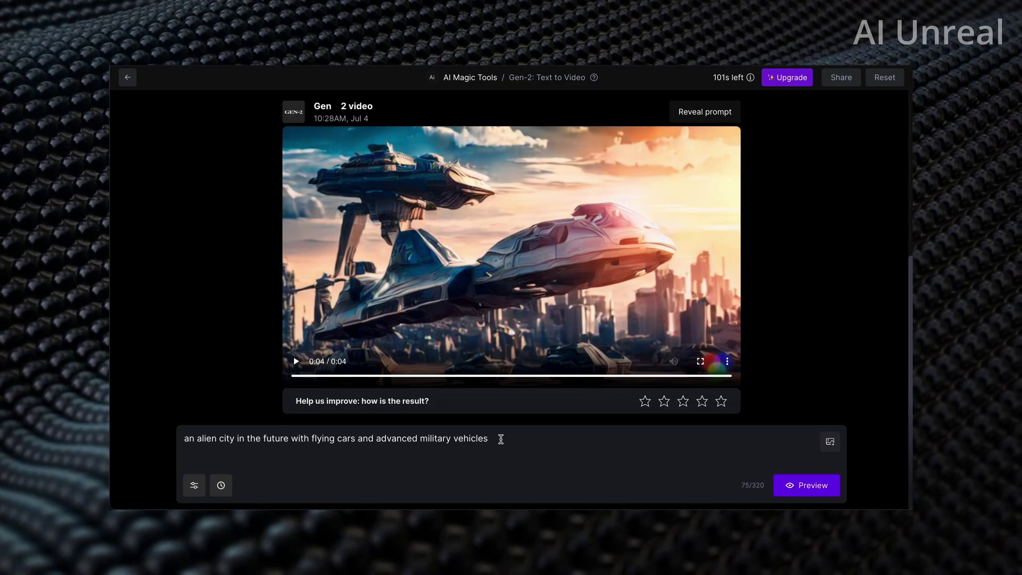
# - Replace the prompt with 'a tropical rain forest with animals running around and beautiful colorful skies'
pyautogui.moveTo(501, 439); pyautogui.dragTo(175, 439)
pyautogui.press('BackSpace')
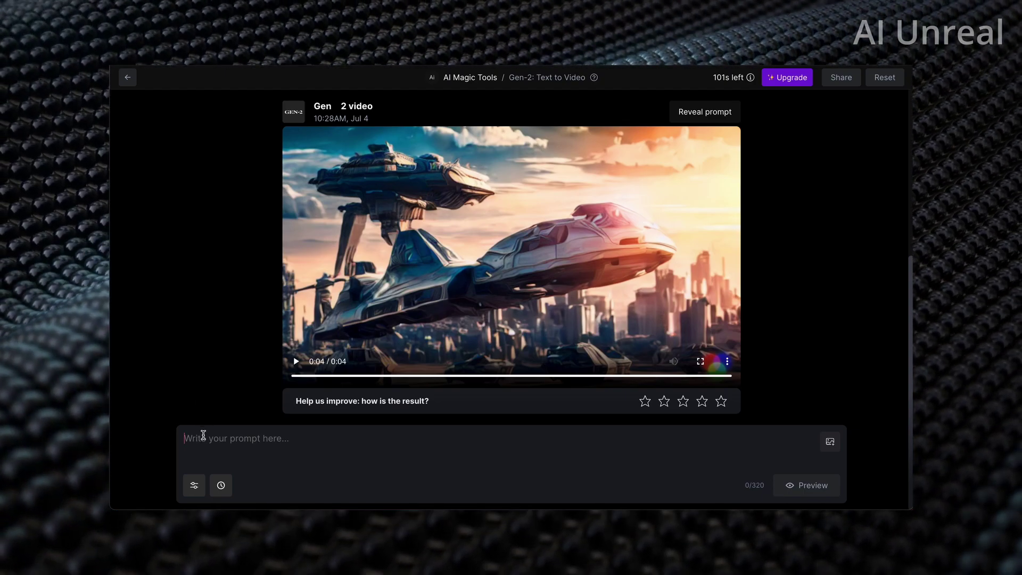
pyautogui.write('a tropical rai')
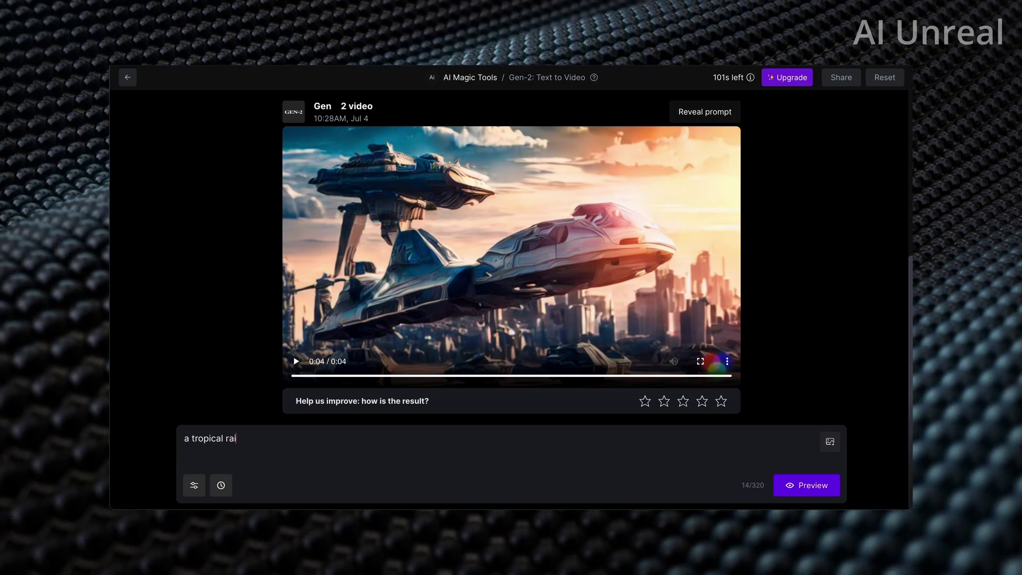
pyautogui.write('n forest')
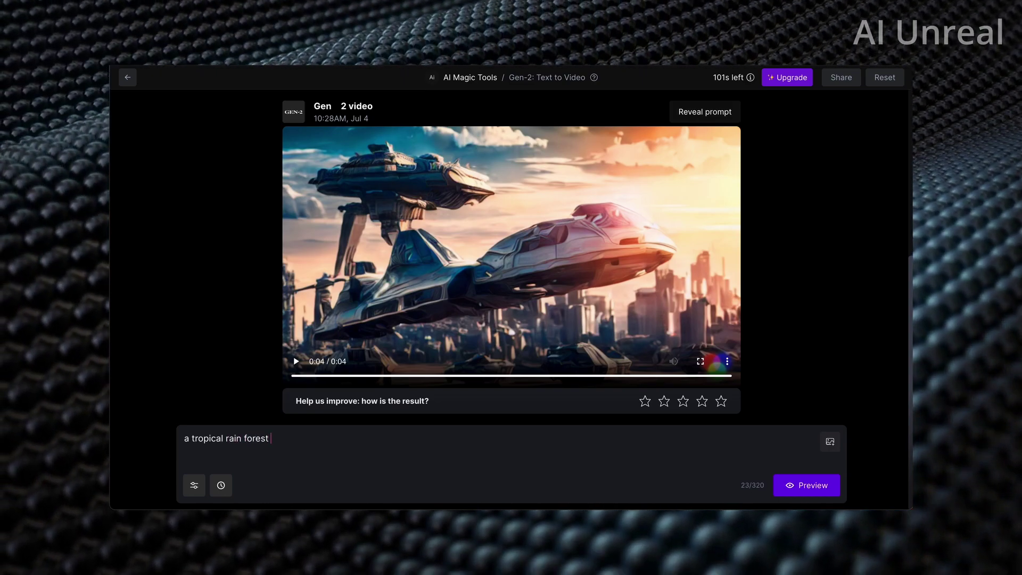
pyautogui.write(' with animals ')
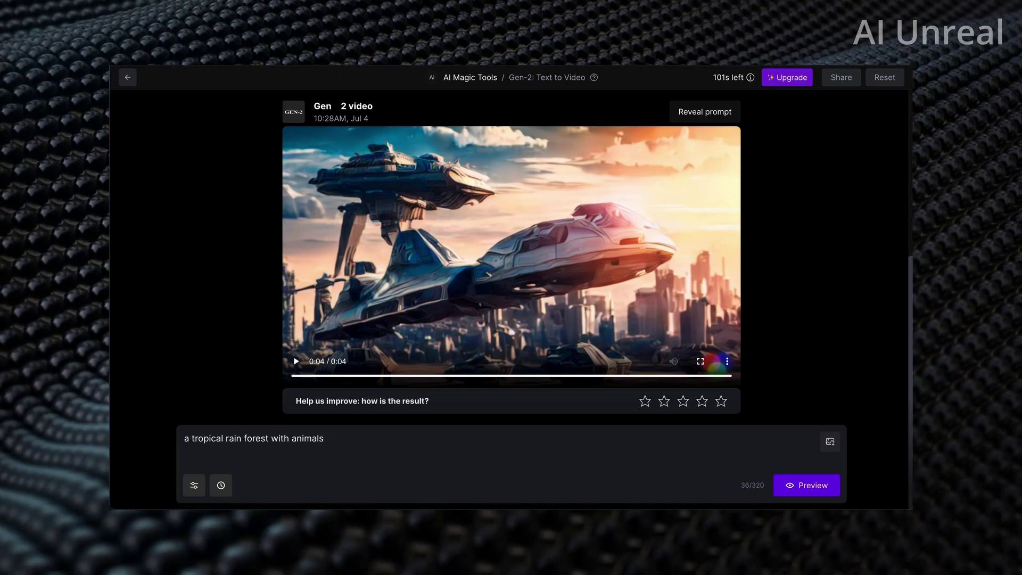
pyautogui.write('w')
pyautogui.press('BackSpace')
pyautogui.write('runnin')
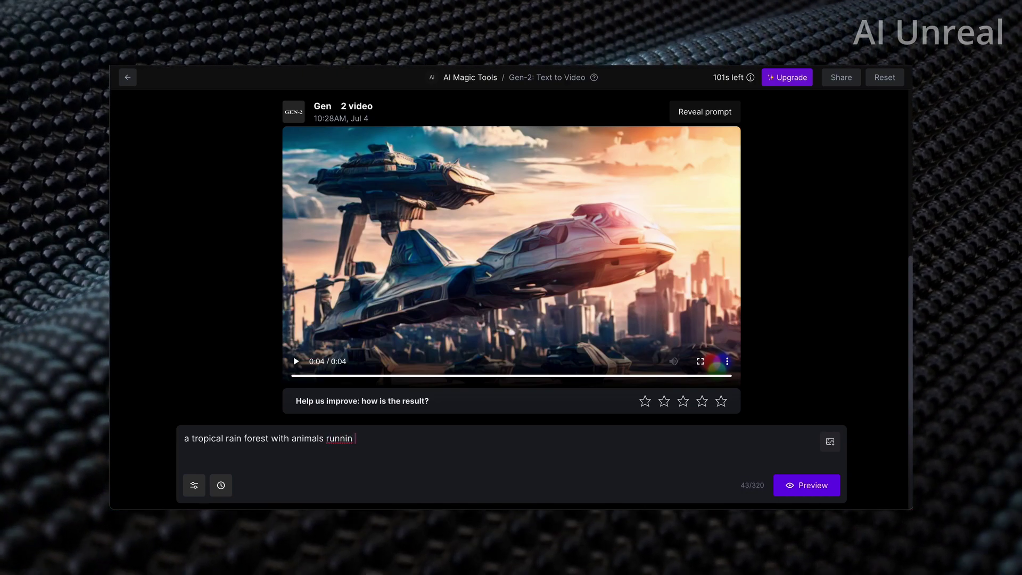
pyautogui.write('g around a')
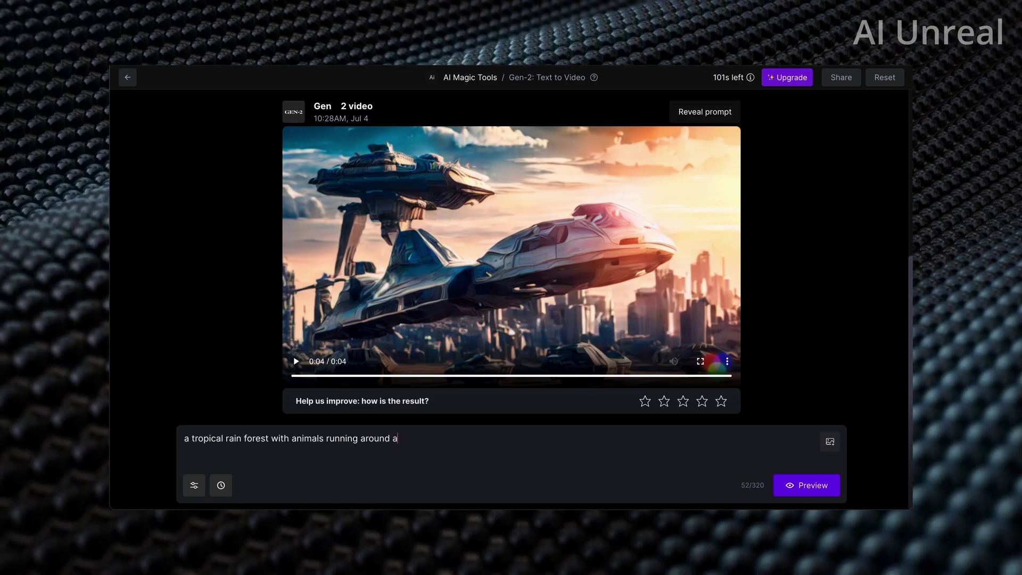
pyautogui.write('nd beautiful ')
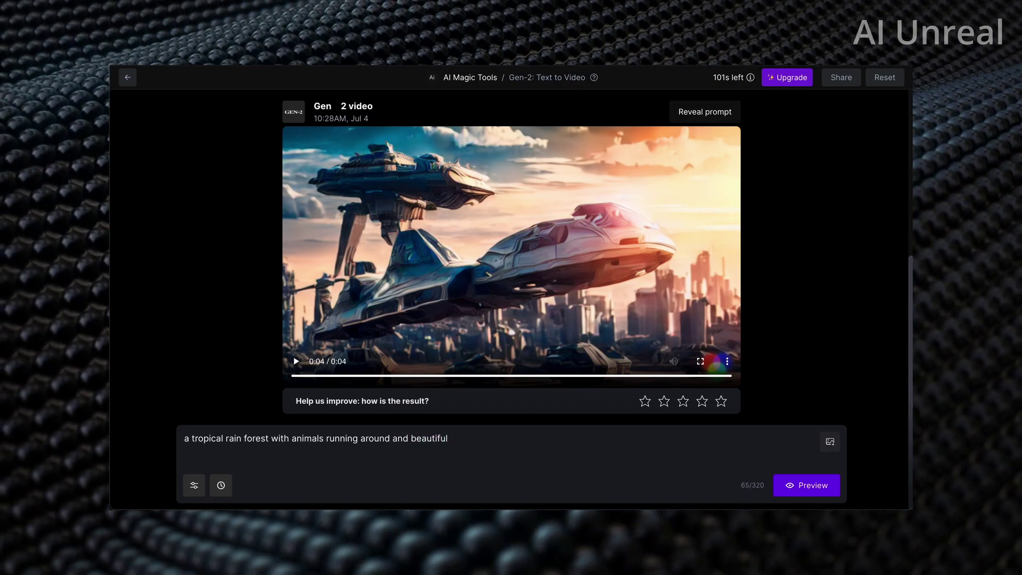
pyautogui.write('colorful skies')
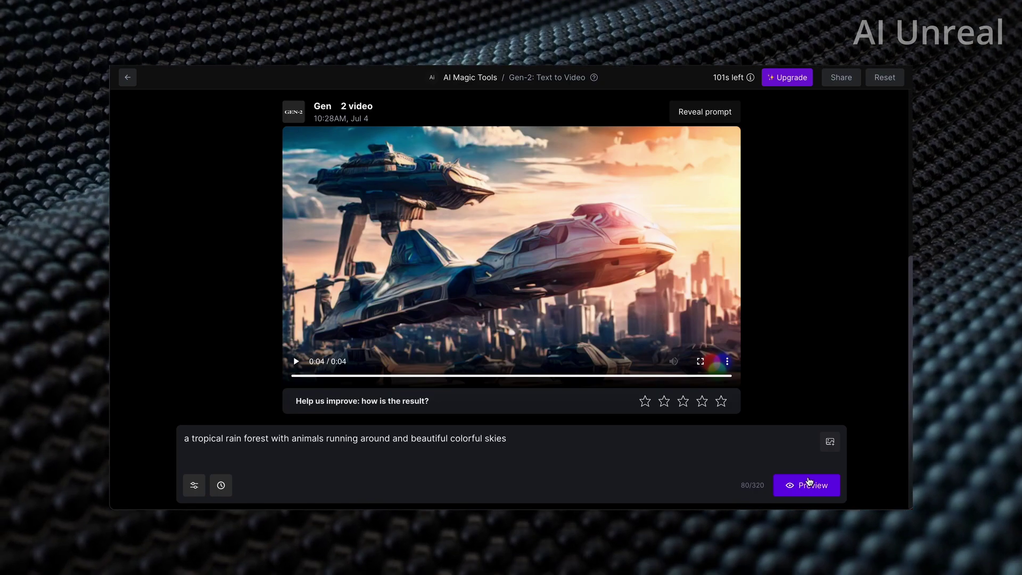
# - Generate four preview images for the tropical rain forest prompt
pyautogui.click(807, 478)
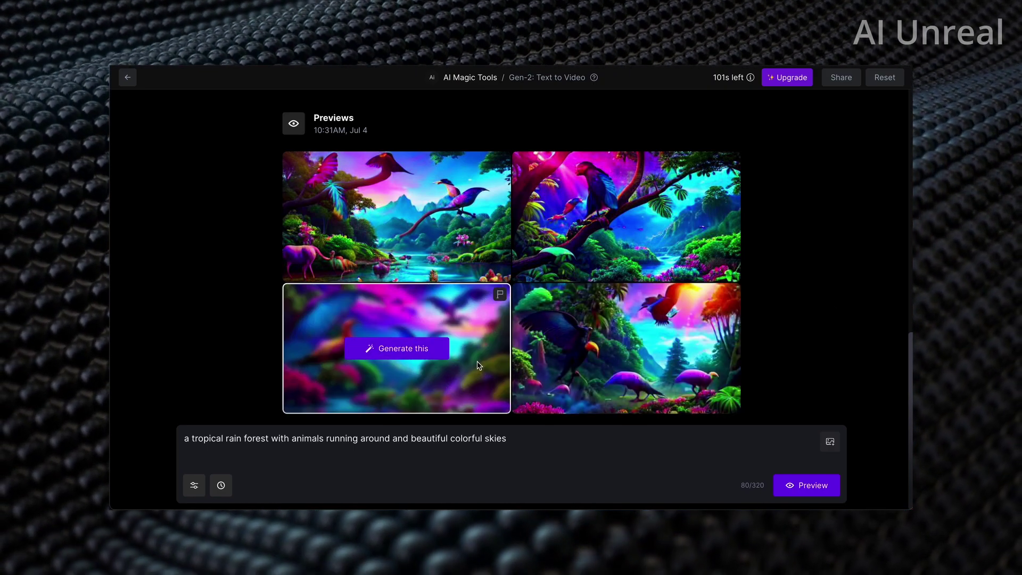
pyautogui.moveTo(364, 229)
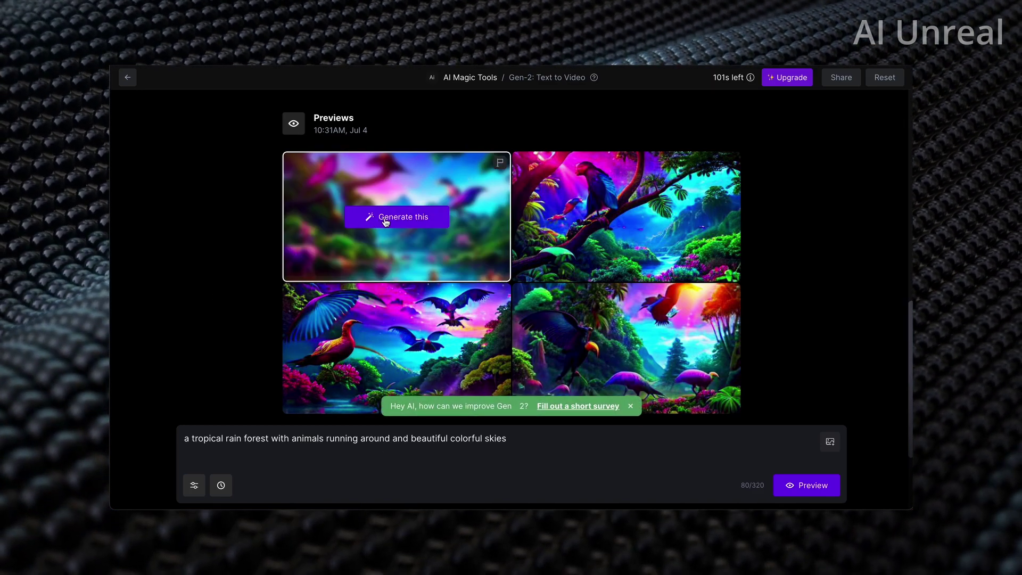
# - Generate a 4-second video from the top-left rain forest preview
pyautogui.click(385, 222)
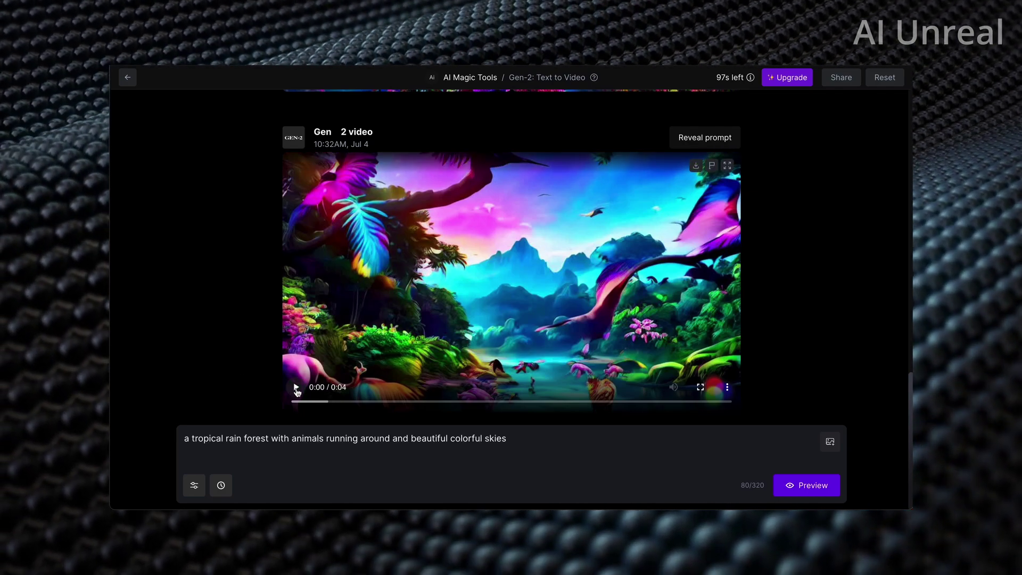
# - Play the 4-second rain forest clip of birds and animals three times through to 0:04
pyautogui.click(297, 389)
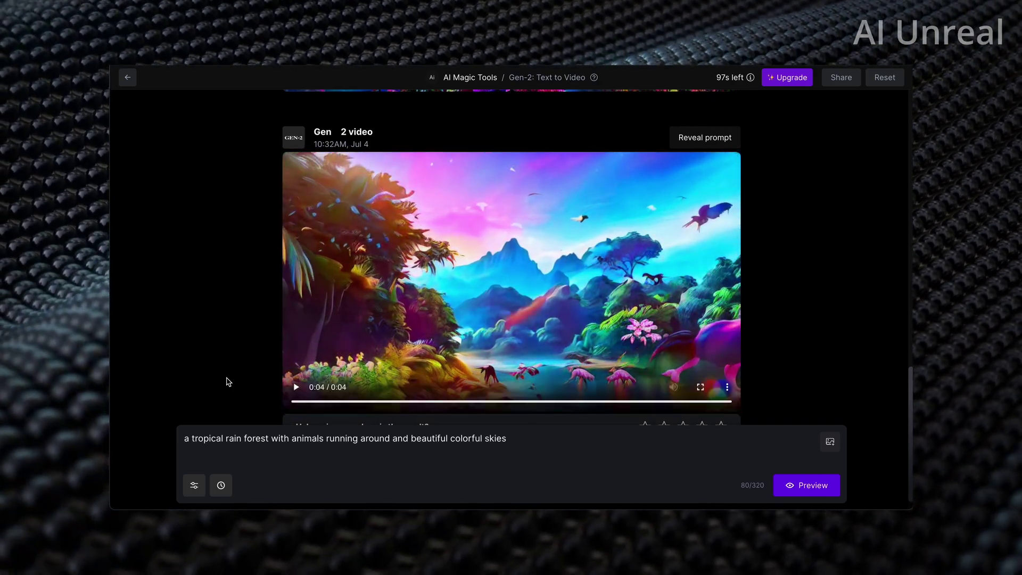
pyautogui.click(293, 388)
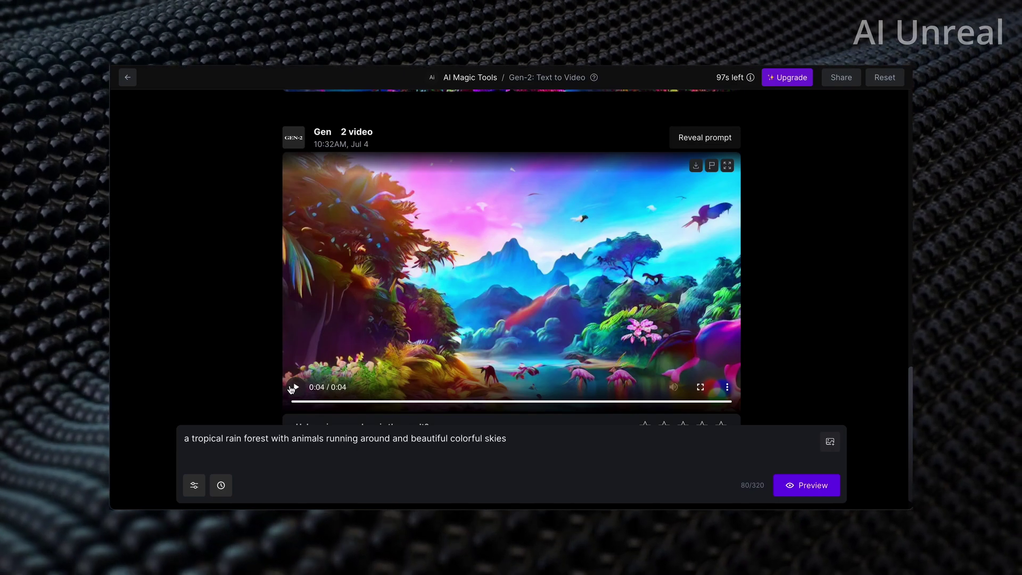
pyautogui.click(293, 387)
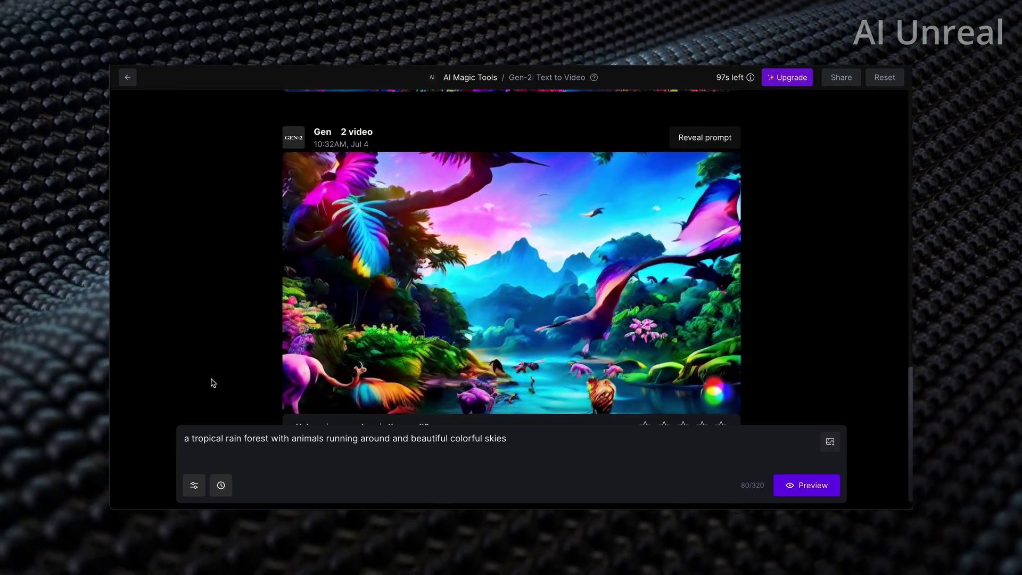